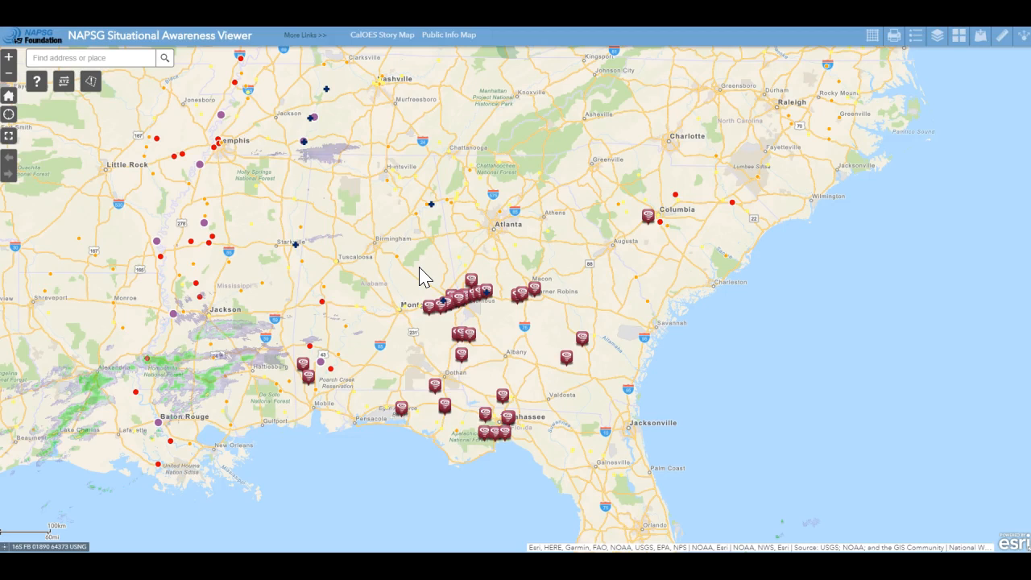
# Open the Situational Awareness Incident panel and zoom the map in to Montgomery
pyautogui.click(91, 83)
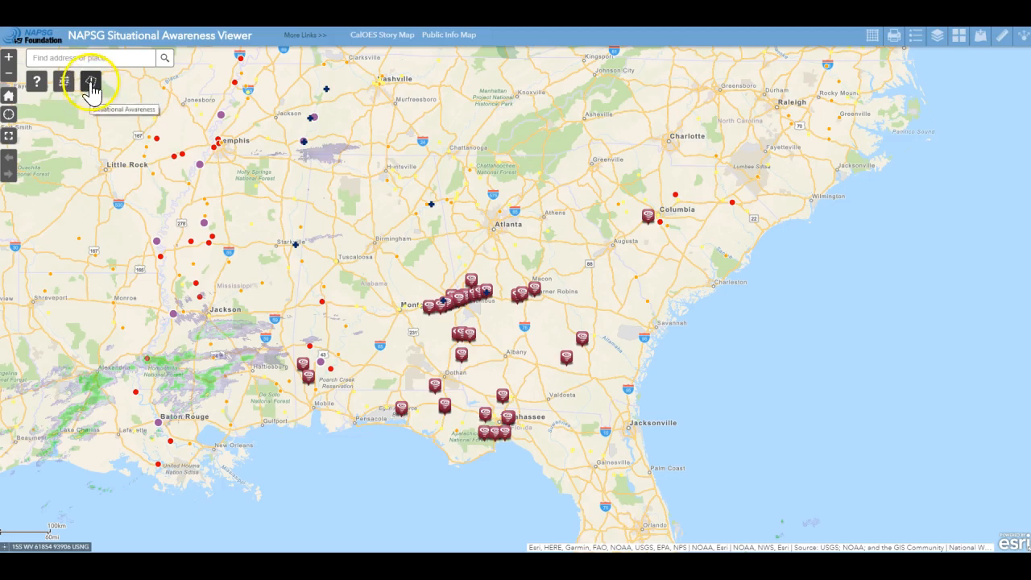
pyautogui.click(175, 427)
pyautogui.click(402, 306)
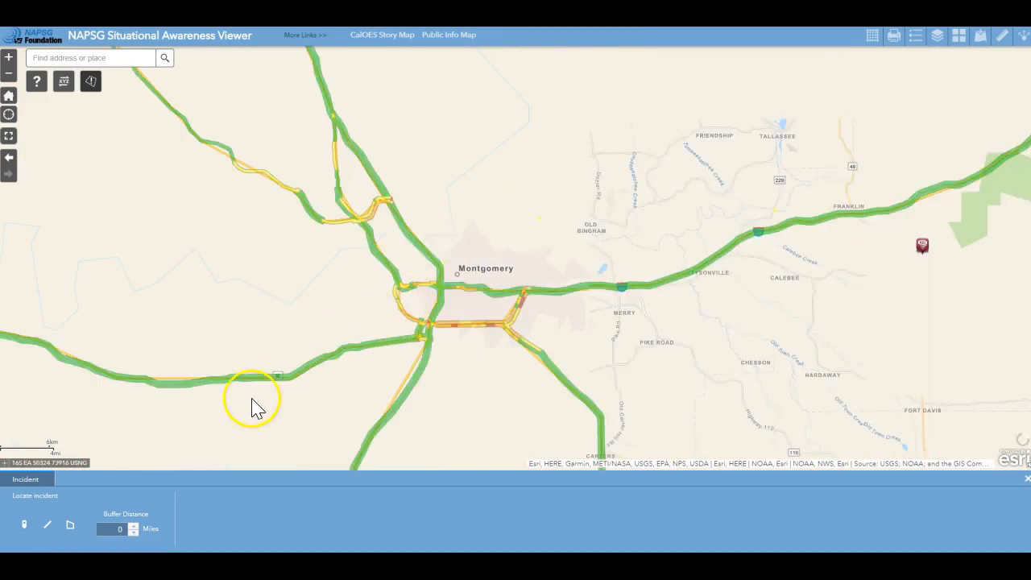
pyautogui.click(25, 525)
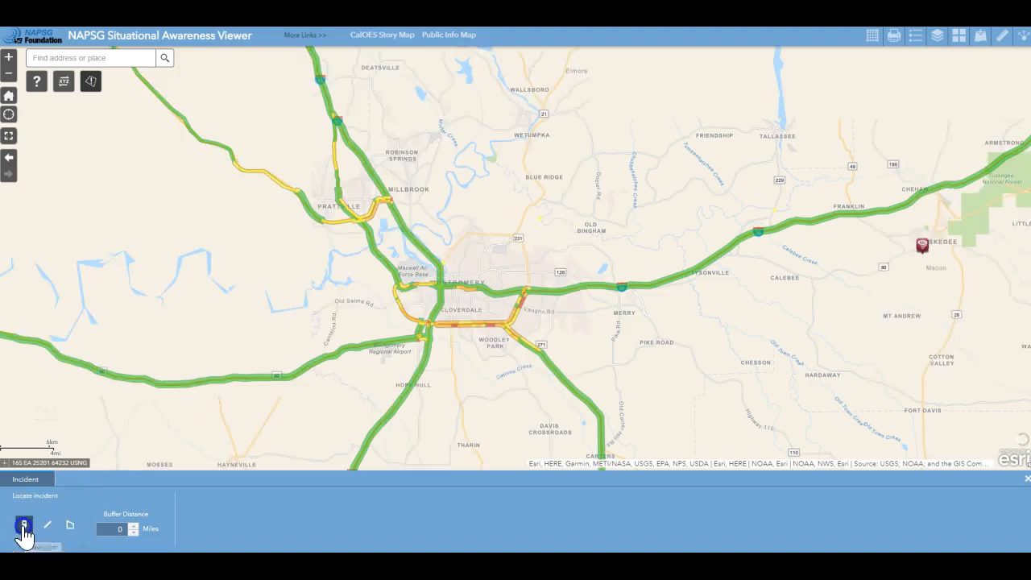
pyautogui.click(480, 274)
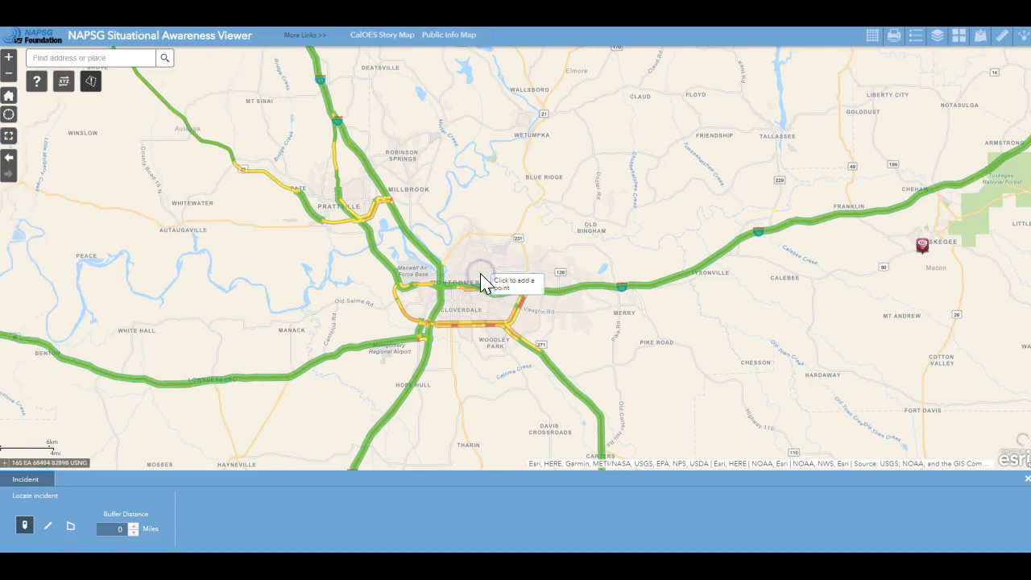
pyautogui.click(135, 526)
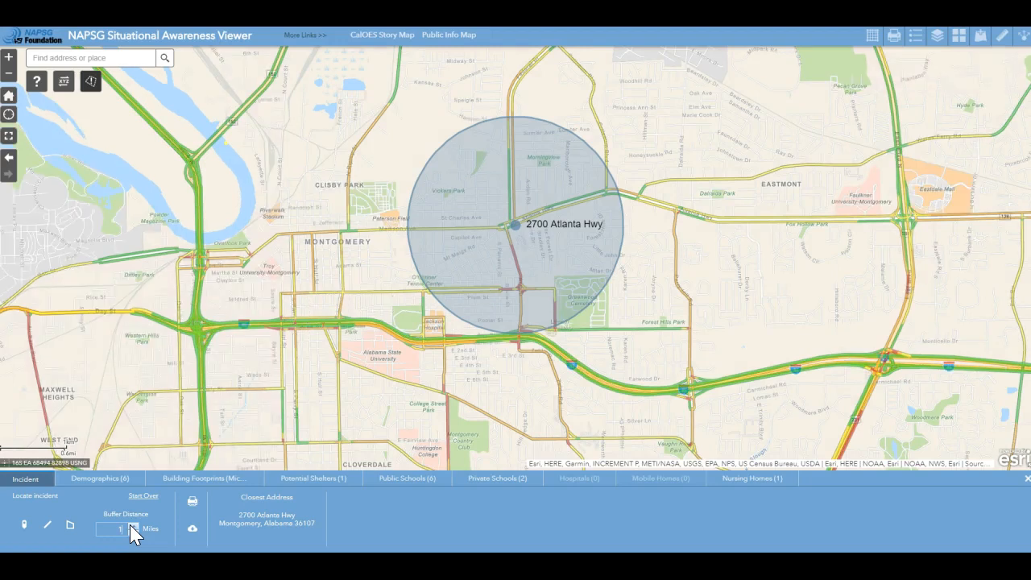
# Review the buffer's demographics (total population 21,440), then switch to the Building Footprints results
pyautogui.click(109, 489)
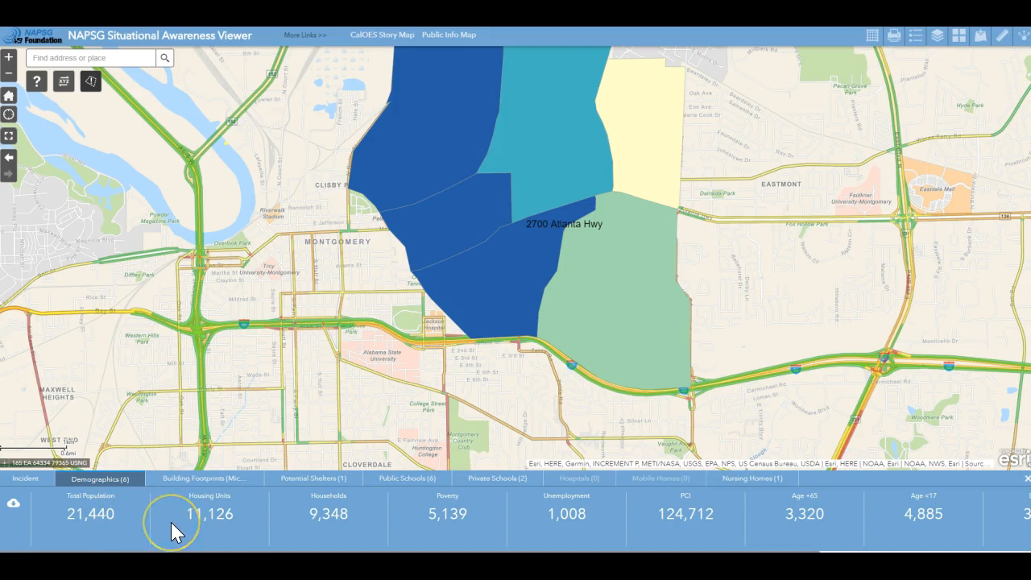
pyautogui.click(217, 479)
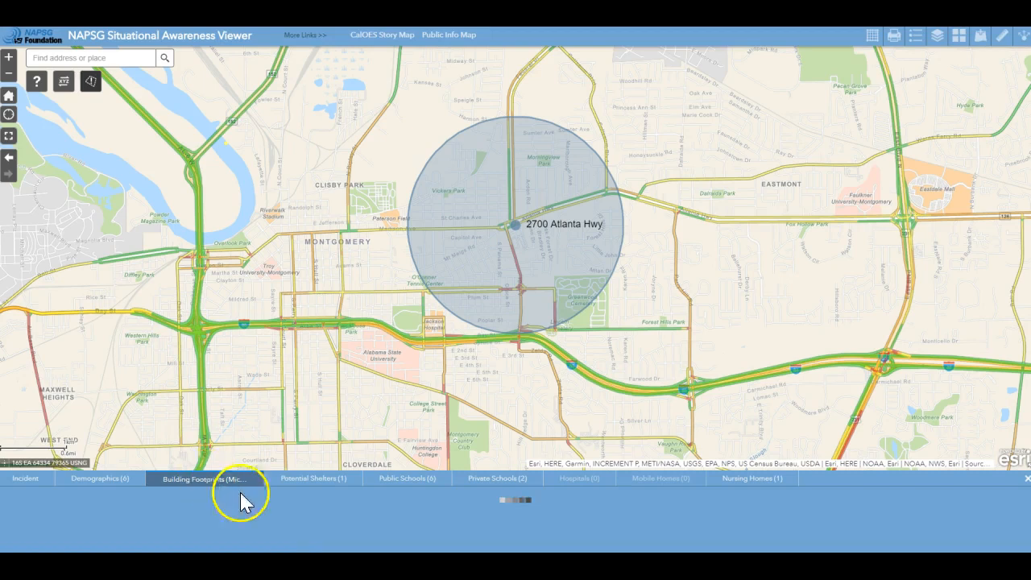
# Check the Potential Shelters, Public Schools, Private Schools and Nursing Homes results within the buffer
pyautogui.click(314, 481)
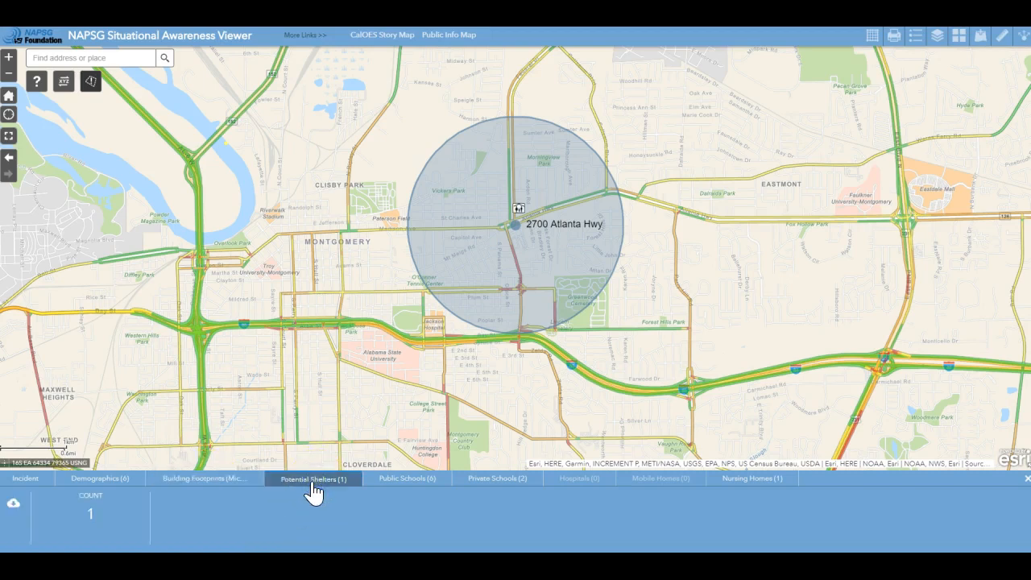
pyautogui.click(417, 480)
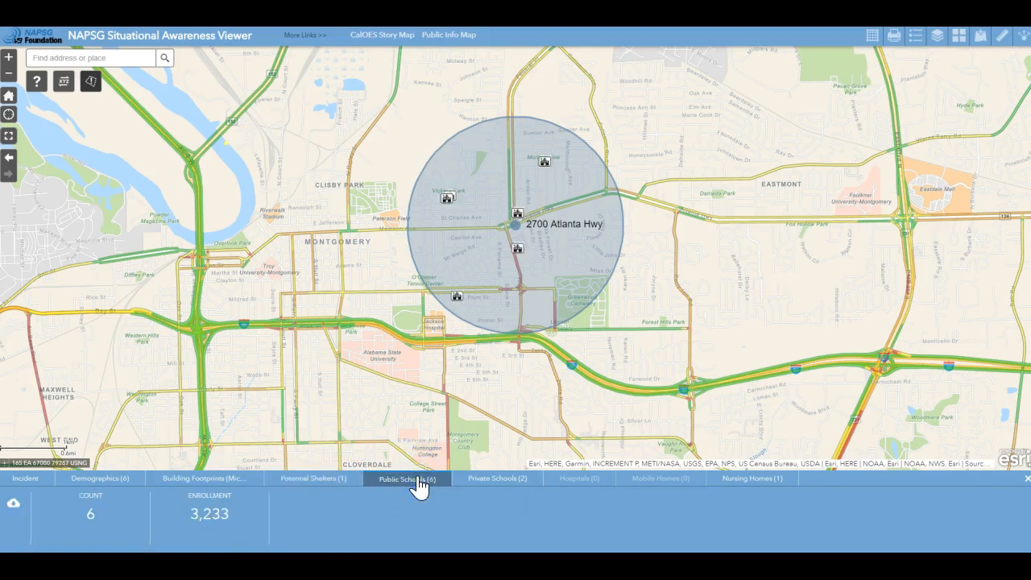
pyautogui.click(519, 484)
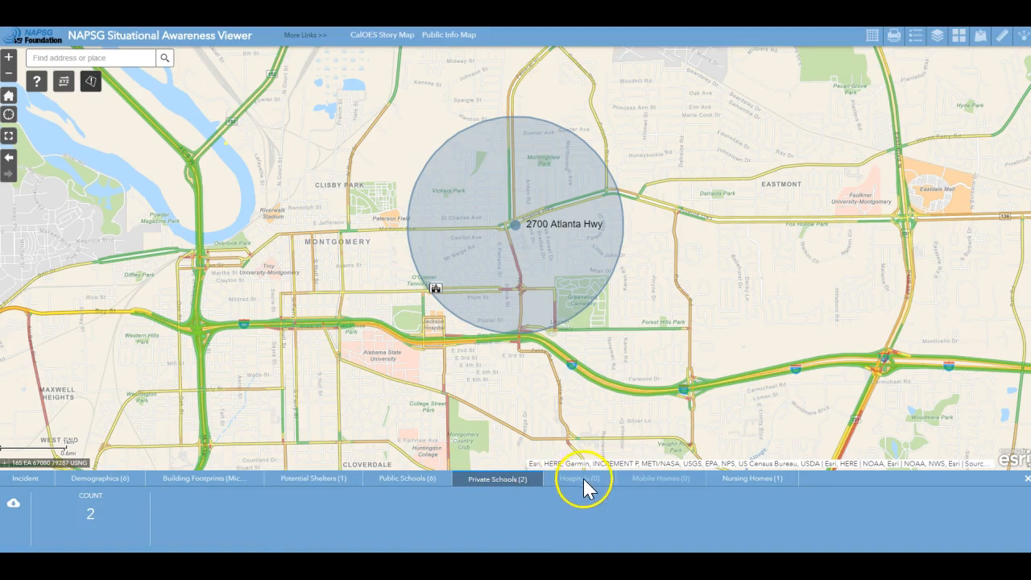
pyautogui.click(758, 479)
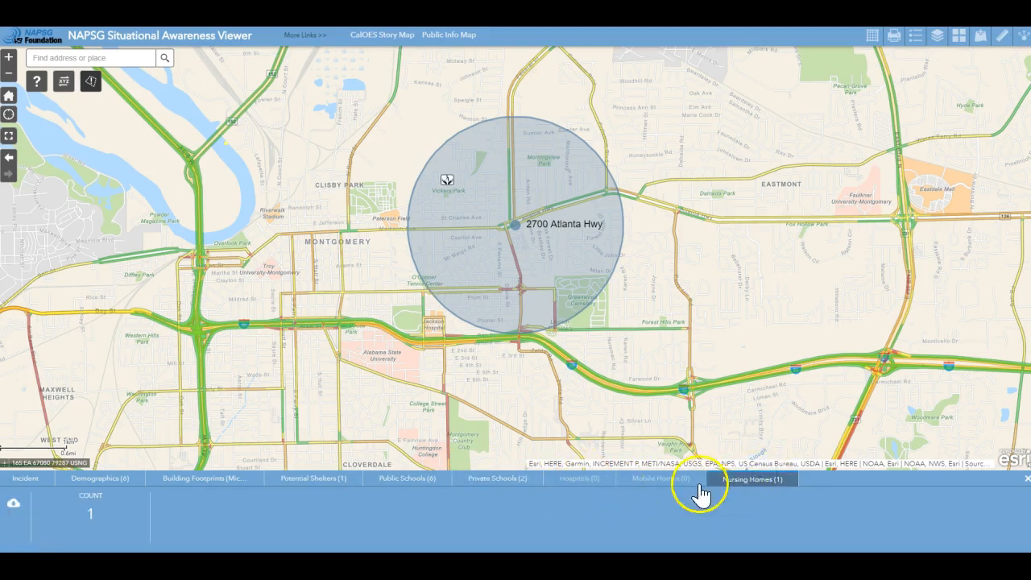
# Revisit the private school, public school, shelter and footprint results, then return to Incident and clear the point
pyautogui.click(483, 478)
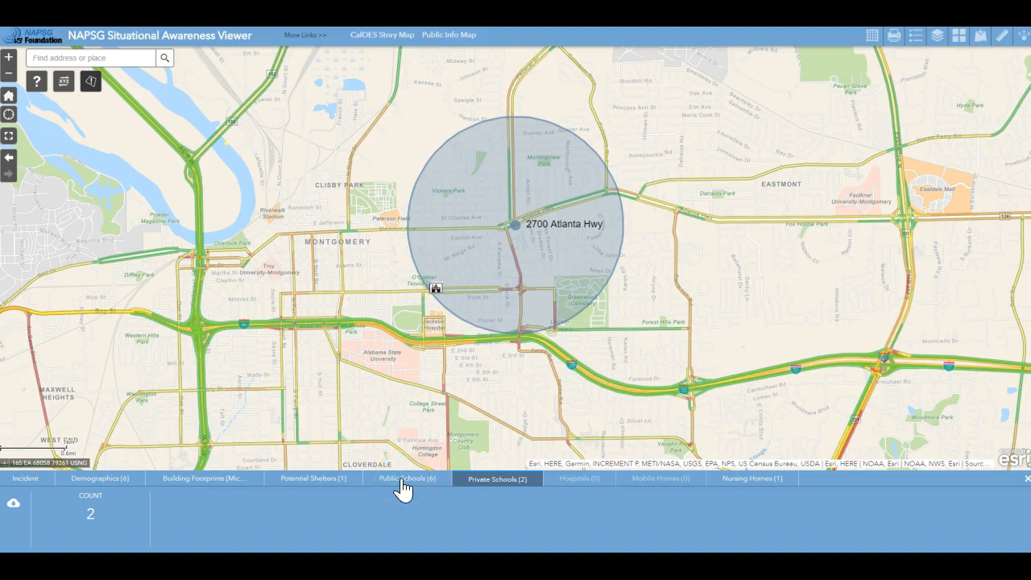
pyautogui.click(403, 483)
pyautogui.click(310, 483)
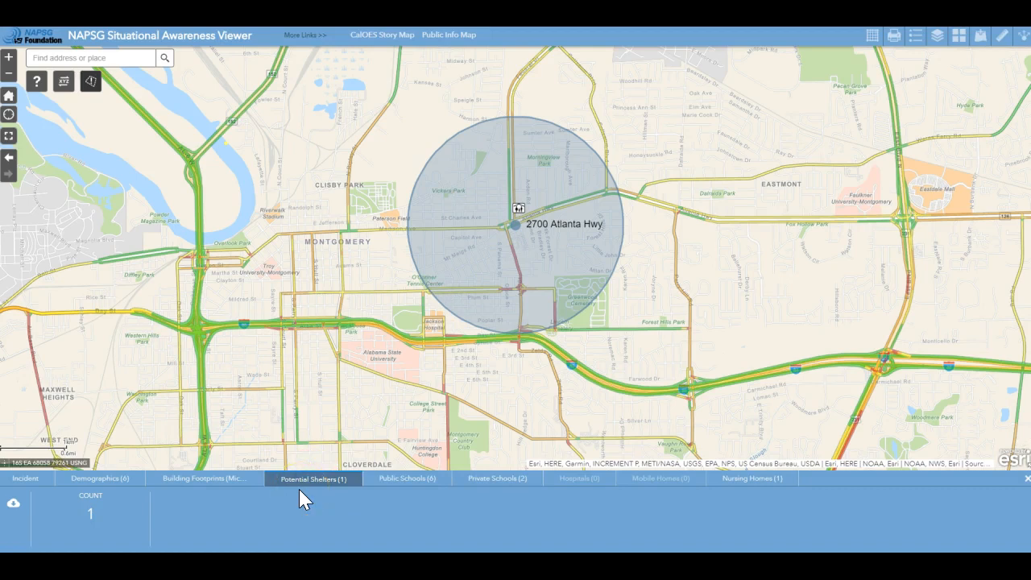
pyautogui.click(219, 481)
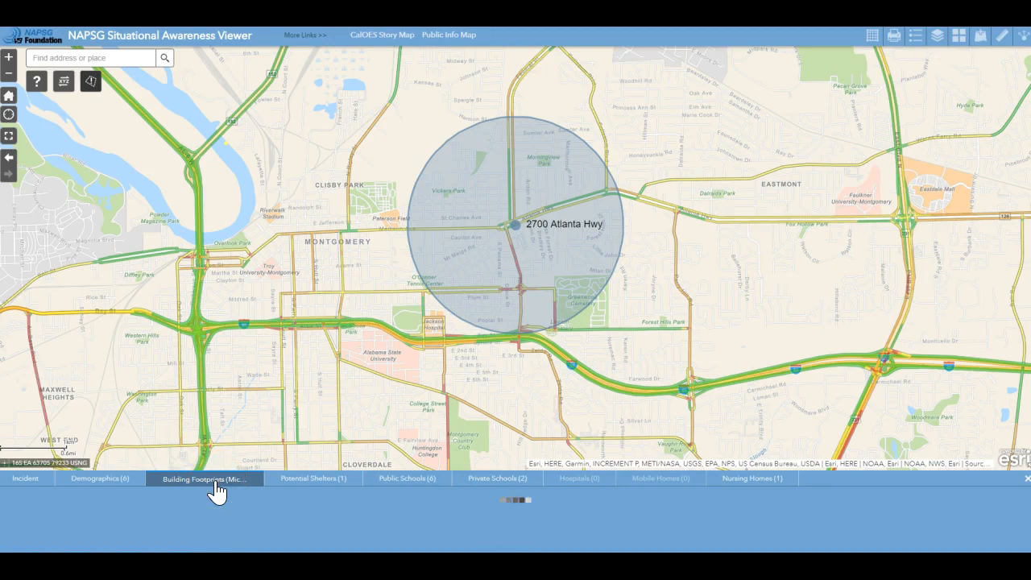
pyautogui.click(14, 480)
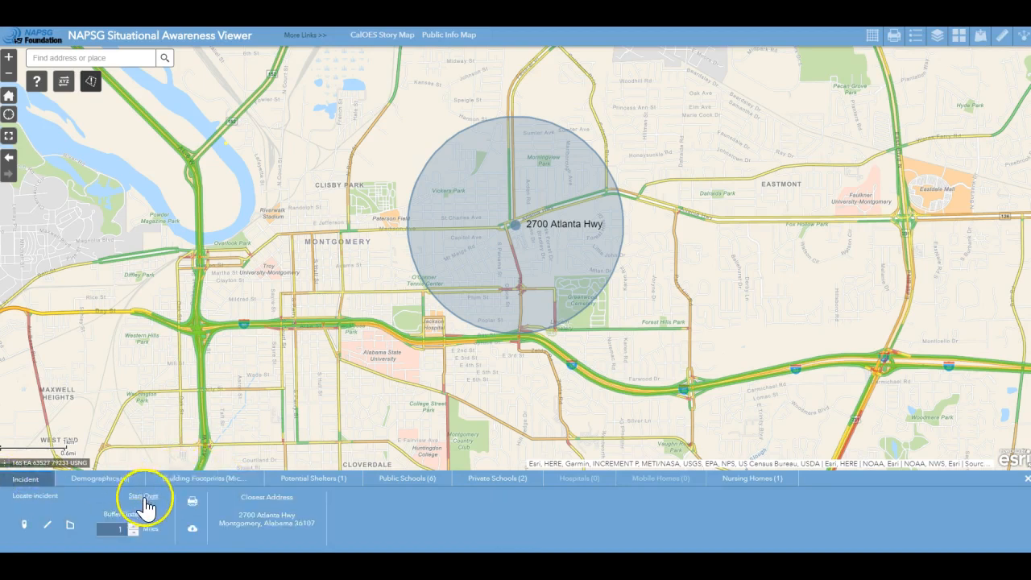
pyautogui.click(139, 506)
# Draw a line incident from central Montgomery northeast with a 1-mile buffer, then pick the polygon tool
pyautogui.click(47, 525)
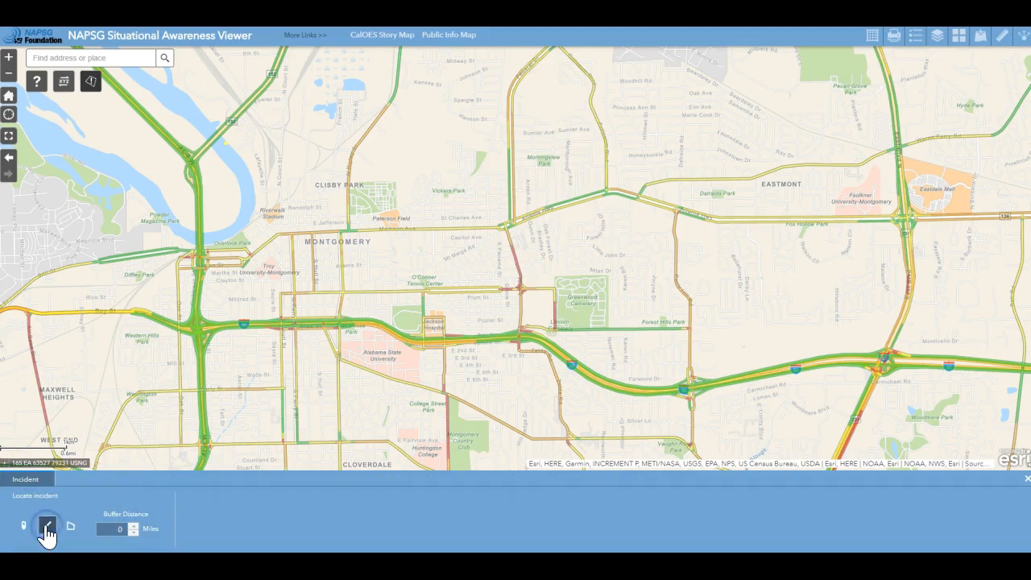
pyautogui.click(382, 304)
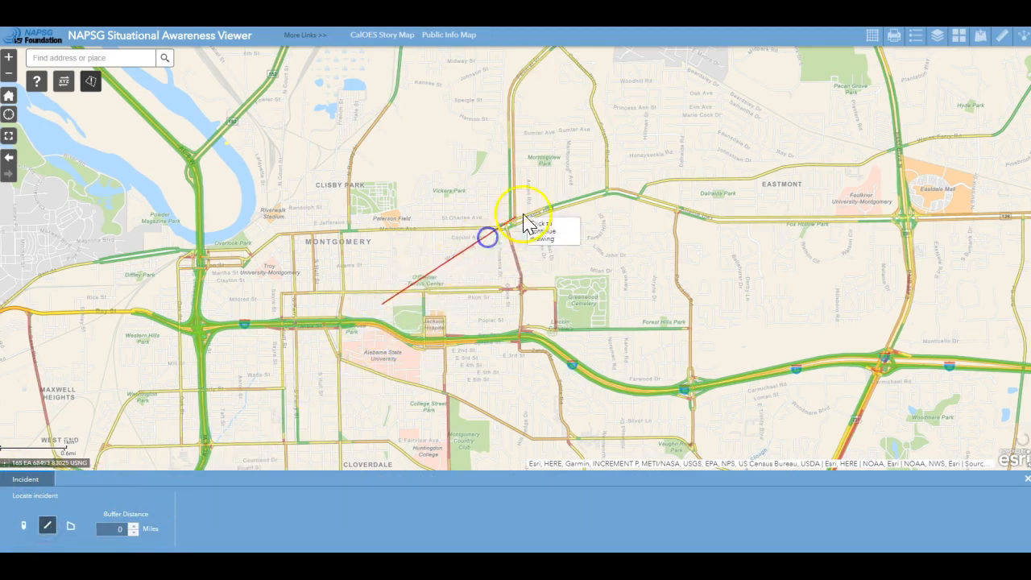
pyautogui.click(672, 152)
pyautogui.doubleClick(709, 137)
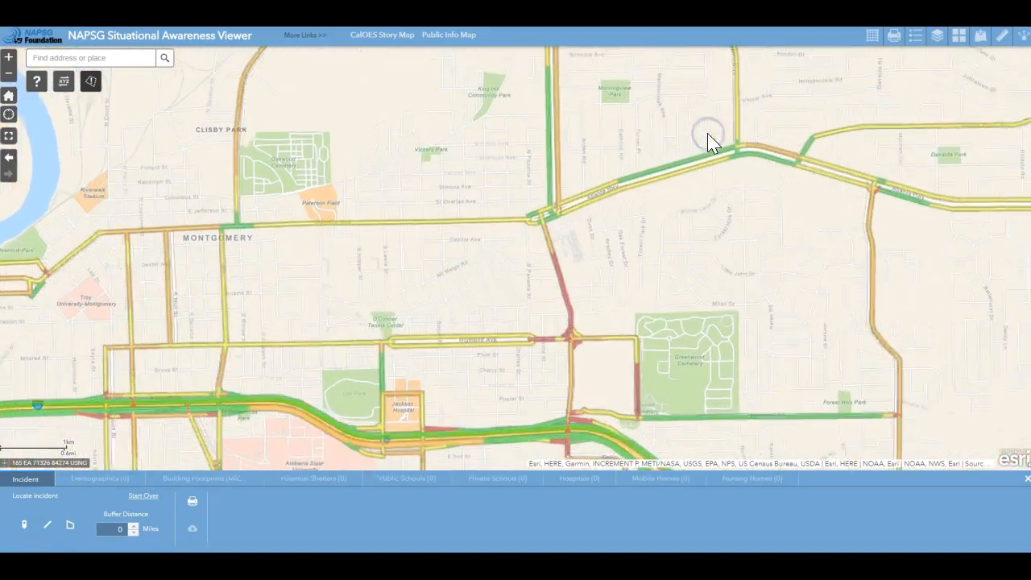
pyautogui.click(134, 526)
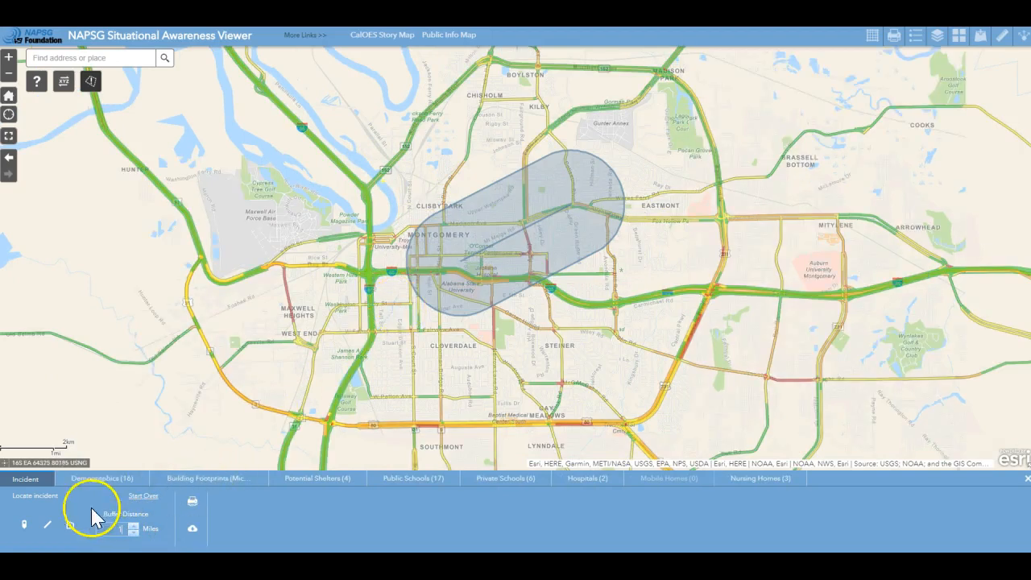
pyautogui.click(70, 527)
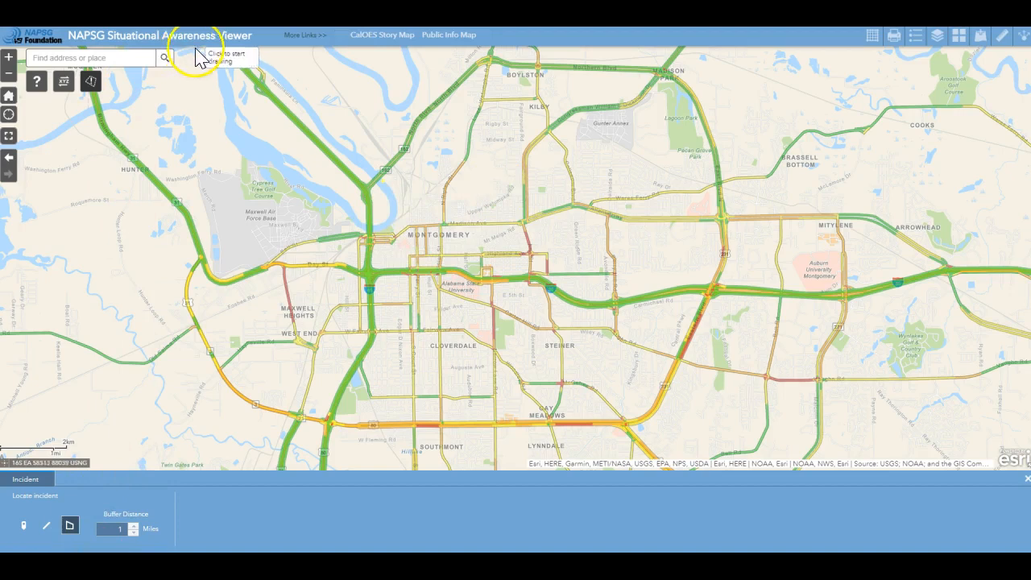
# Search ArcGIS Online within the map area and add the Enriched_Lee_County_Tornado_Swath layer
pyautogui.click(980, 35)
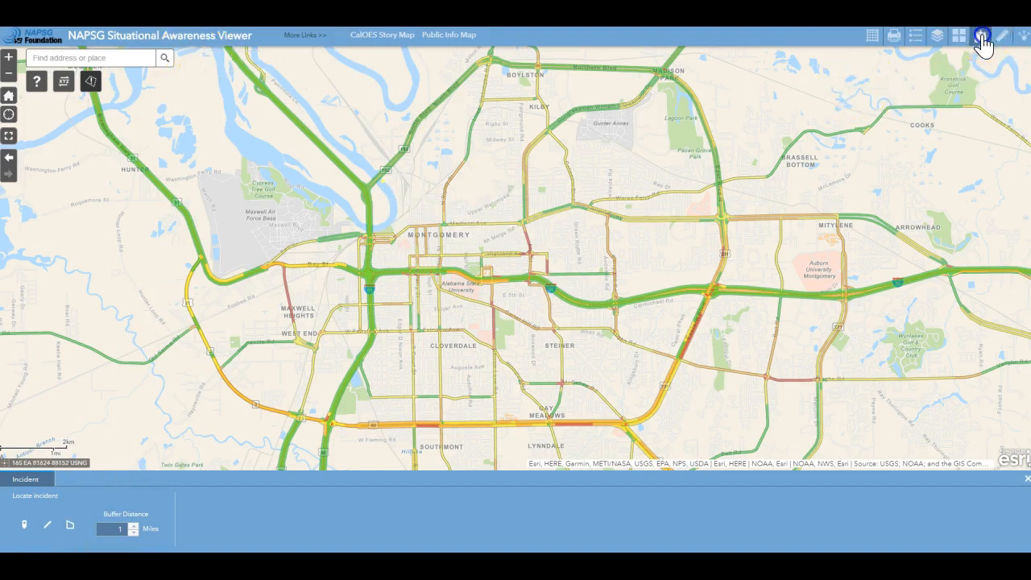
pyautogui.click(959, 100)
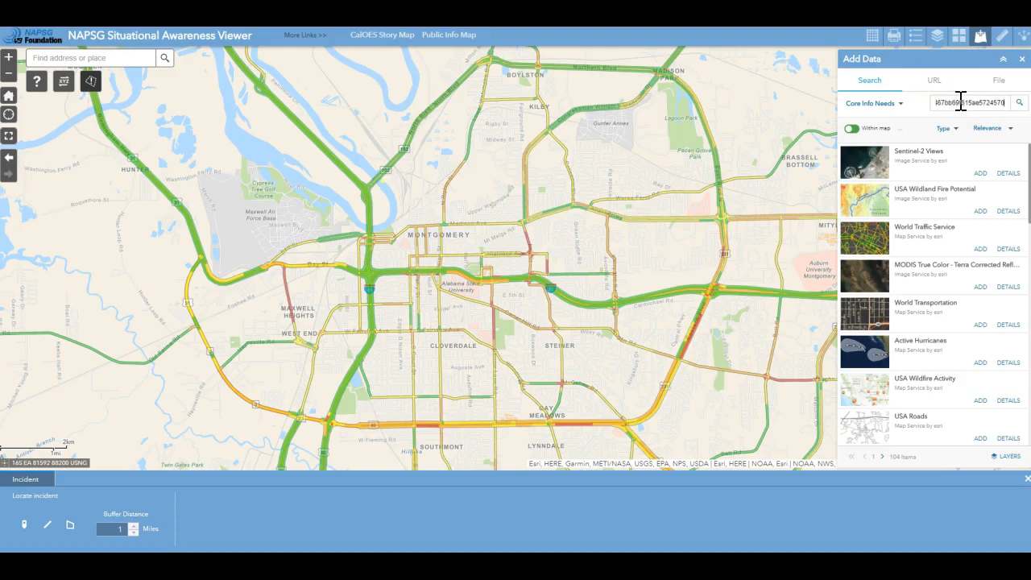
pyautogui.click(900, 103)
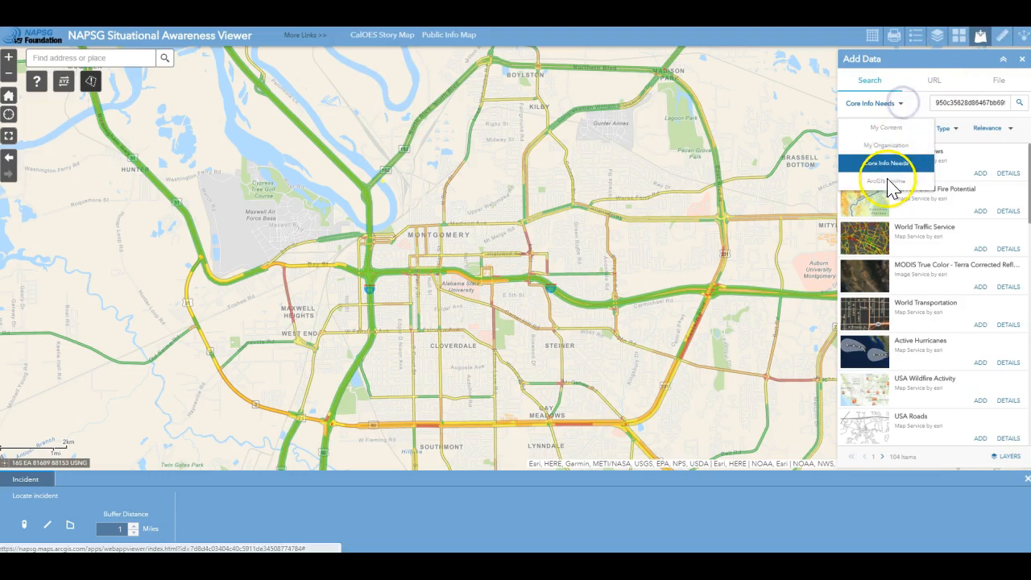
pyautogui.click(889, 181)
pyautogui.click(974, 101)
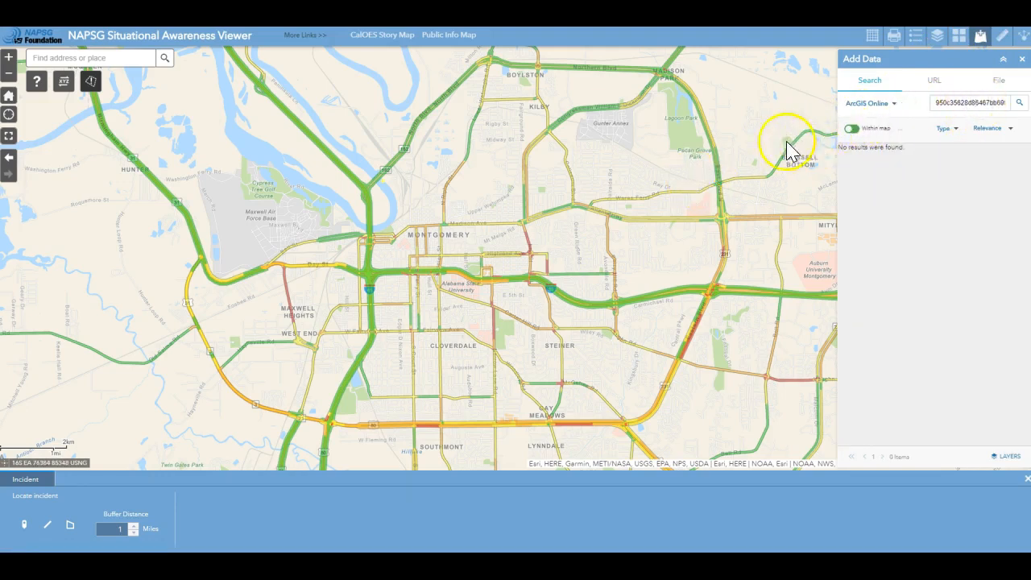
pyautogui.scroll(-1, 806, 149)
pyautogui.click(853, 129)
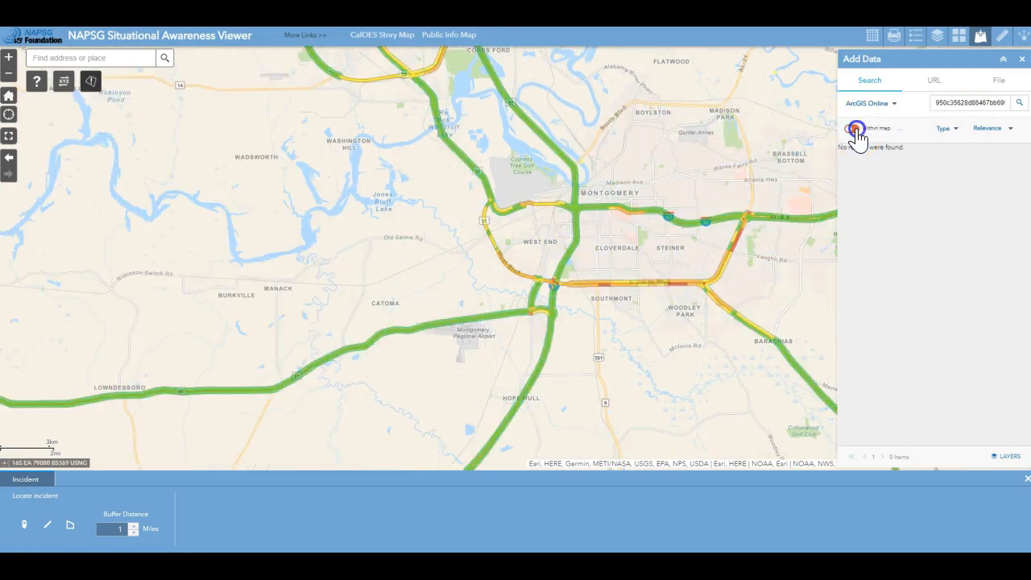
pyautogui.click(979, 175)
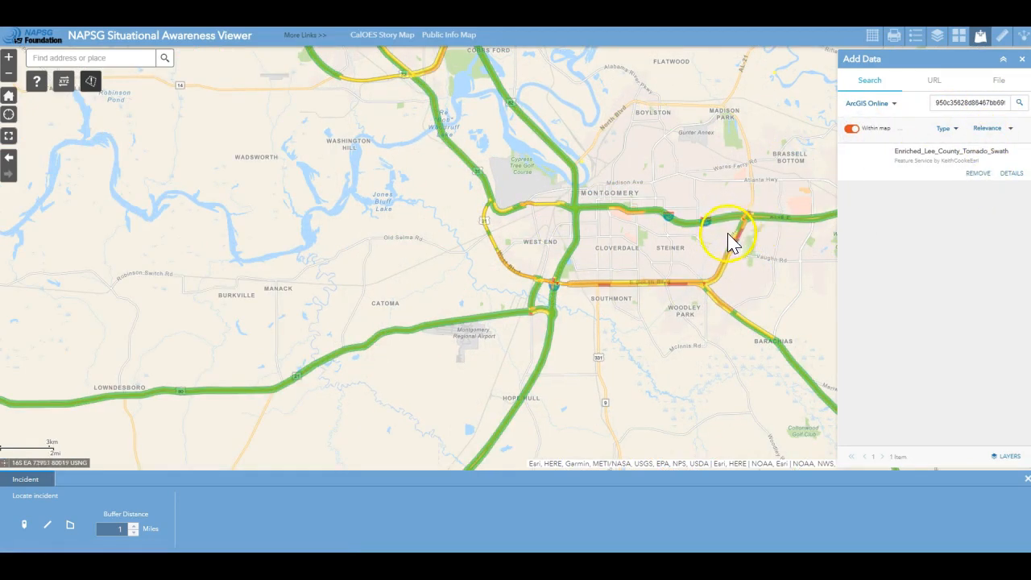
# Pan and zoom out to the tornado swath east of Auburn, then close the Add Data panel
pyautogui.moveTo(702, 221); pyautogui.dragTo(553, 298)
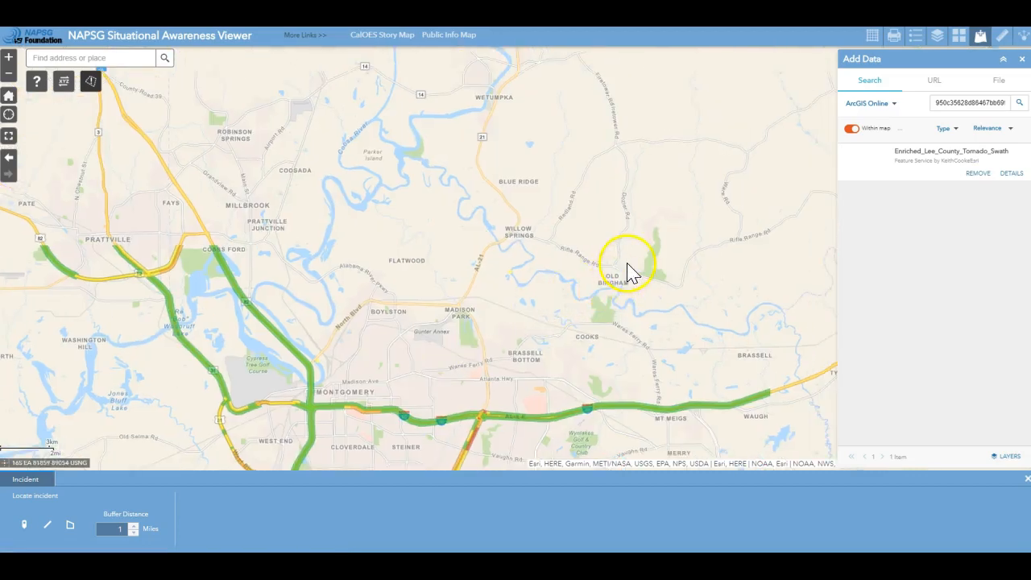
pyautogui.scroll(-1, 629, 272)
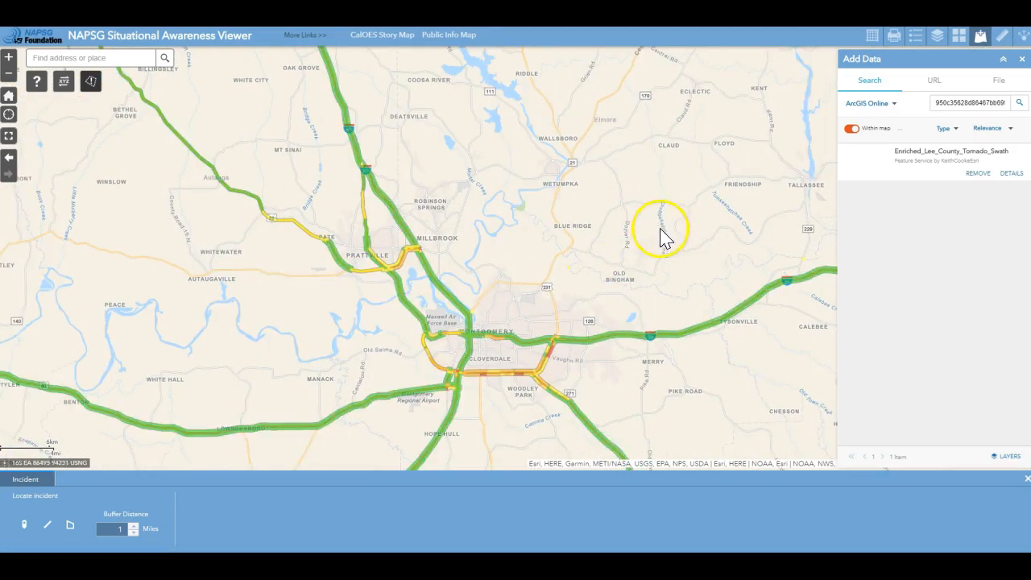
pyautogui.moveTo(658, 233); pyautogui.dragTo(472, 315)
pyautogui.scroll(-1, 548, 271)
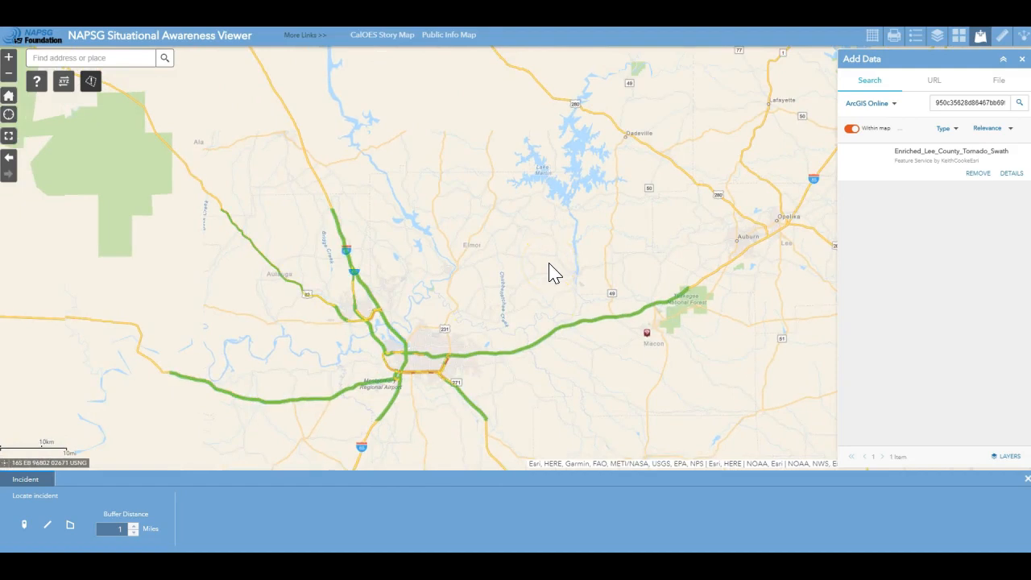
pyautogui.scroll(-1, 563, 277)
pyautogui.moveTo(748, 292); pyautogui.dragTo(541, 328)
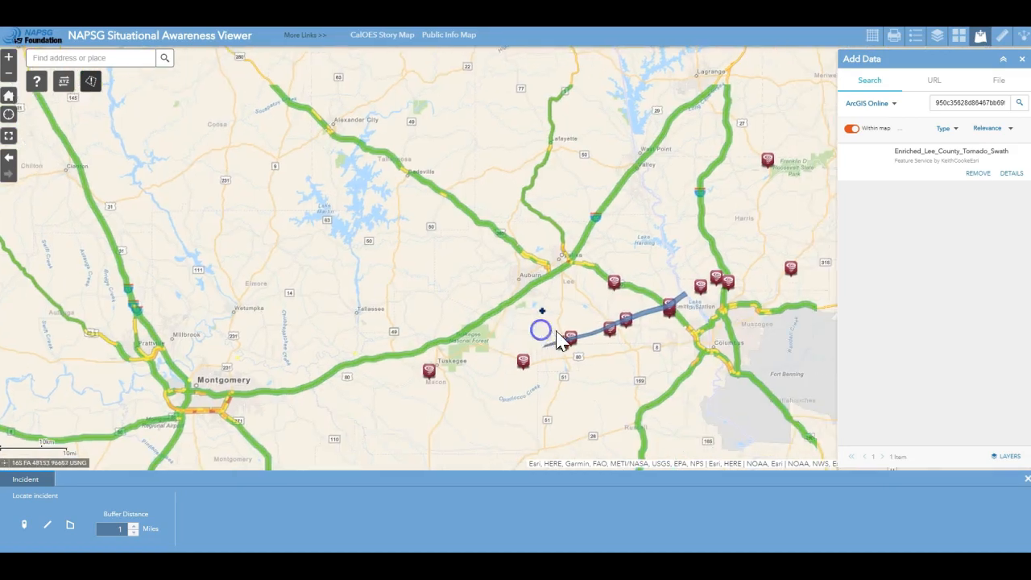
pyautogui.click(1023, 61)
# Inspect the tornado swath's popup attributes and use Set Location to make it the incident
pyautogui.click(641, 322)
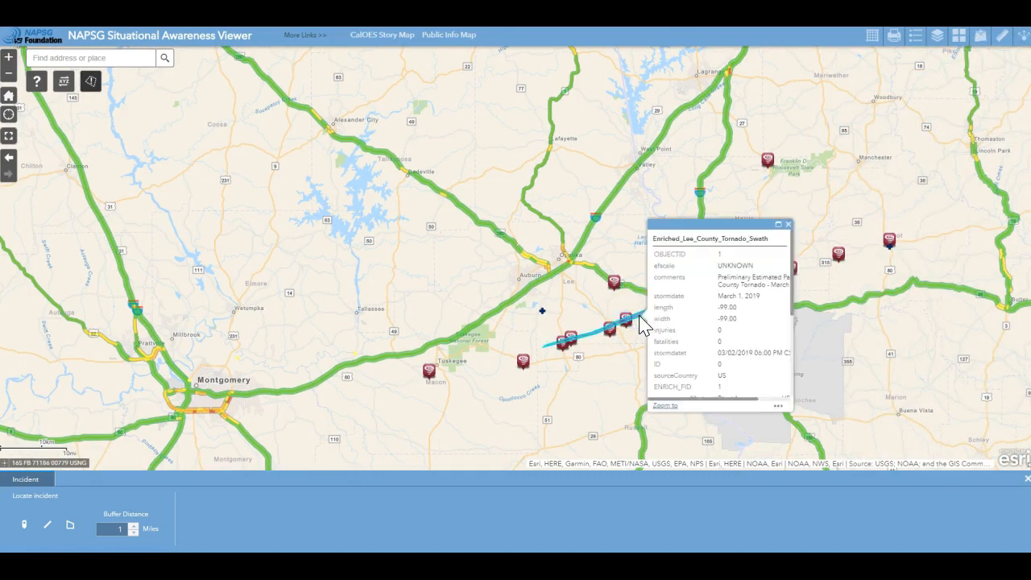
pyautogui.scroll(-3, 716, 355)
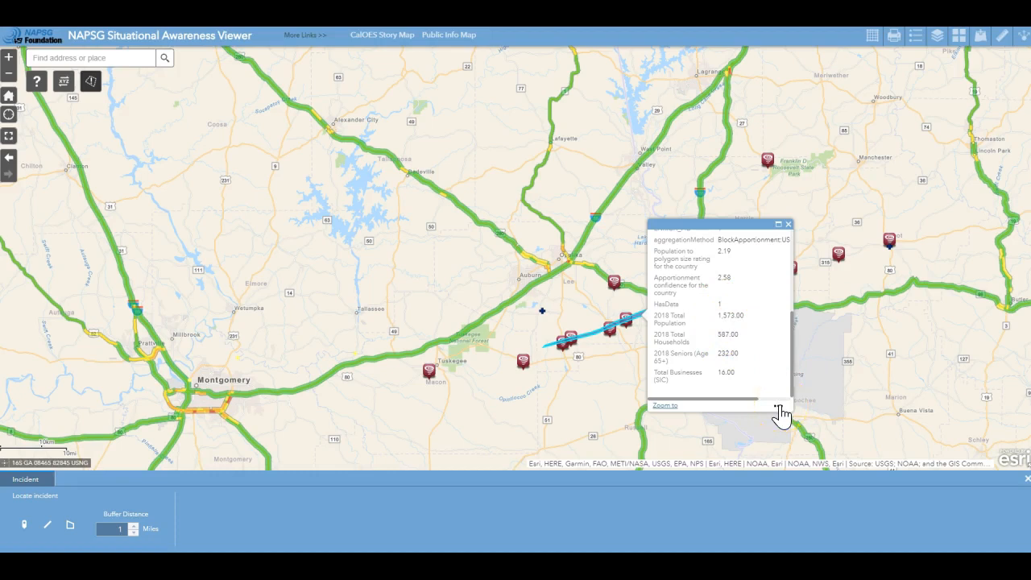
pyautogui.click(779, 411)
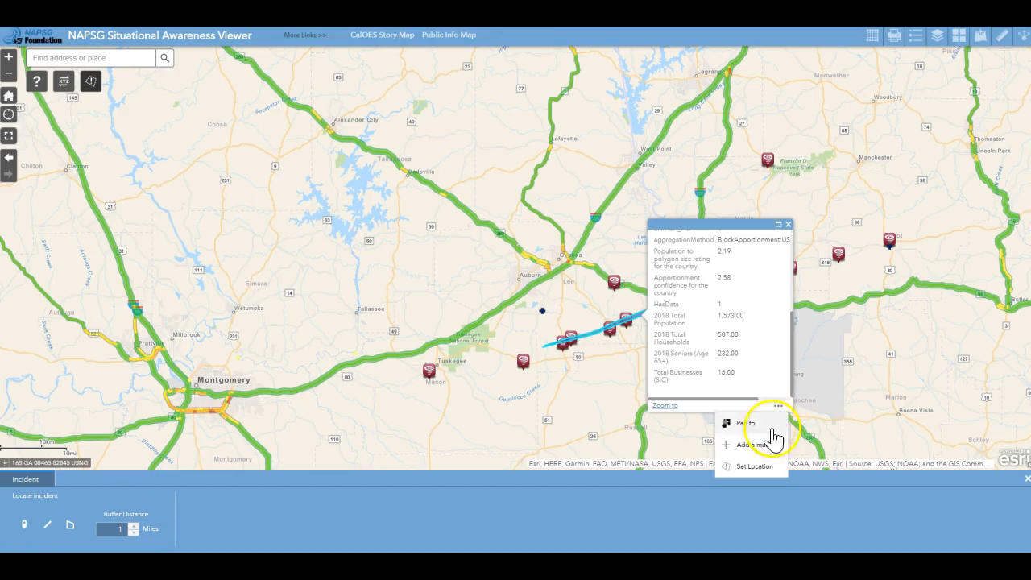
pyautogui.click(760, 475)
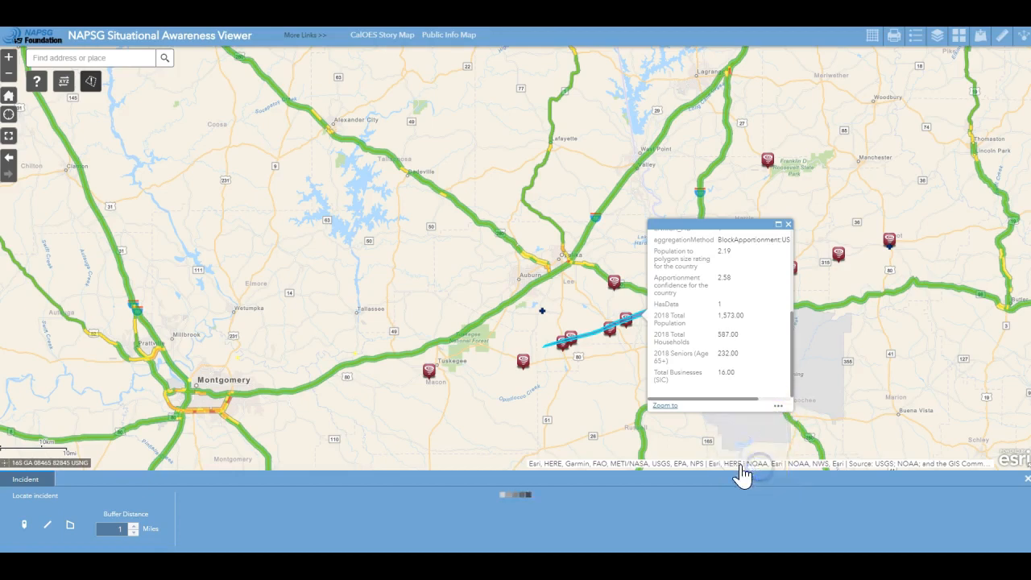
# Set a 0-mile buffer and review the potential shelters and public schools within the swath
pyautogui.click(134, 532)
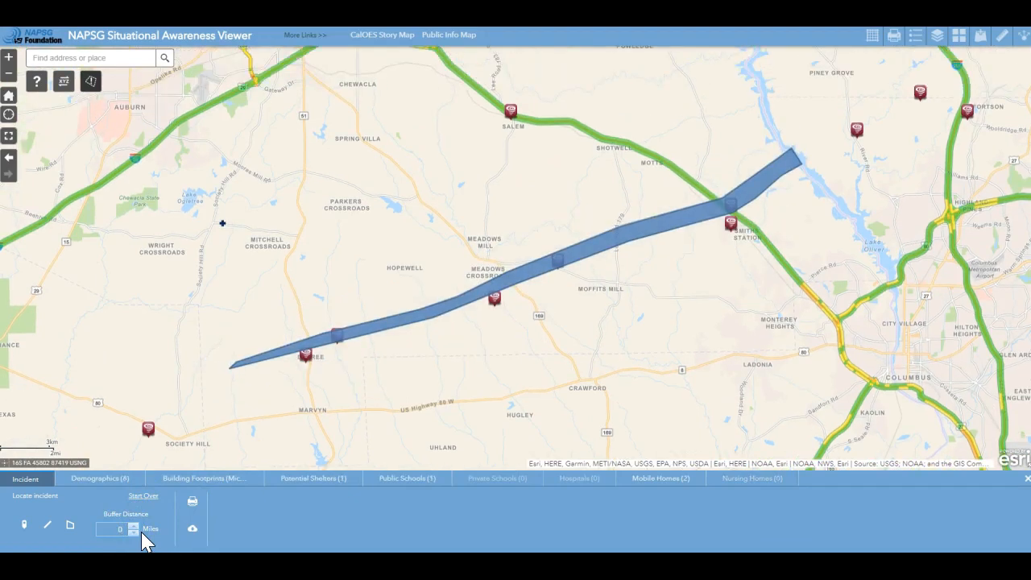
pyautogui.click(311, 480)
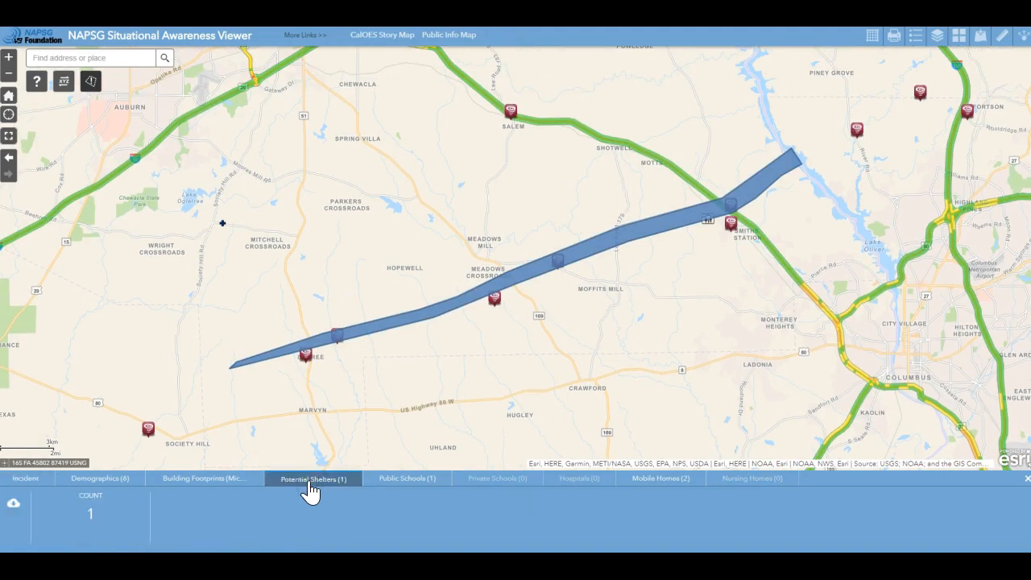
pyautogui.click(397, 478)
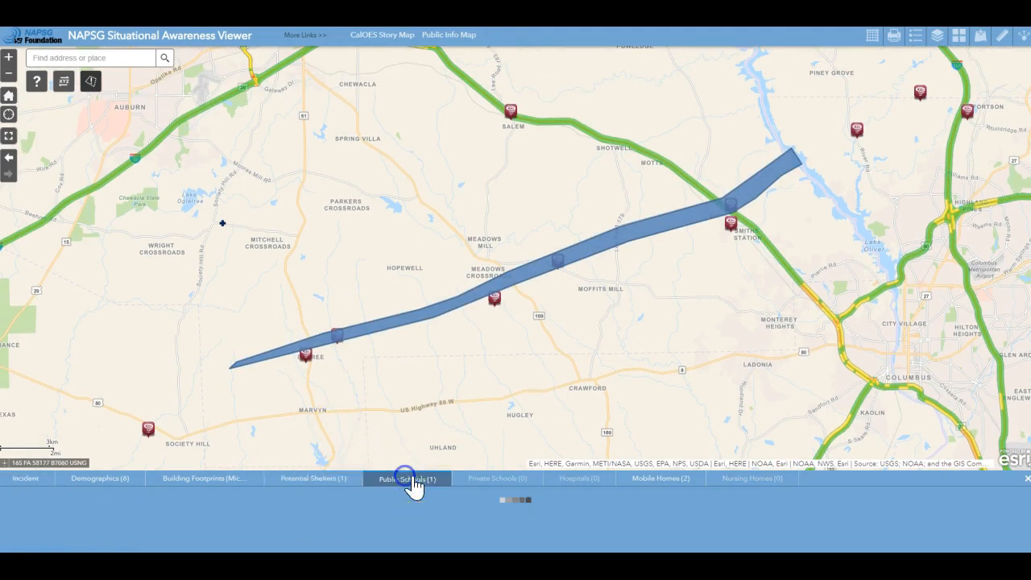
# Review the swath's mobile homes and demographics, then select the Situational Awareness widget in Web AppBuilder
pyautogui.click(647, 463)
pyautogui.click(656, 476)
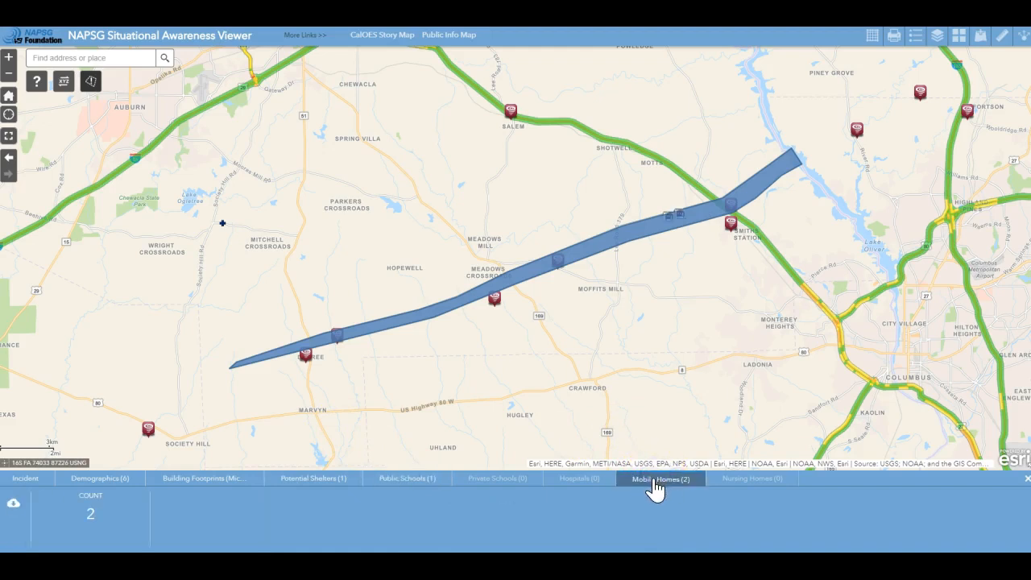
pyautogui.click(121, 483)
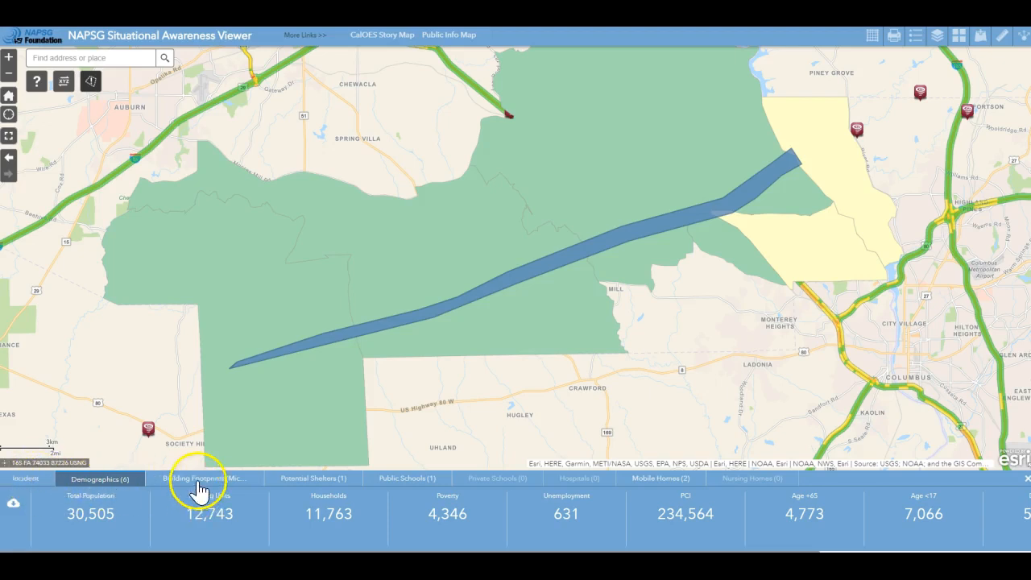
pyautogui.click(26, 480)
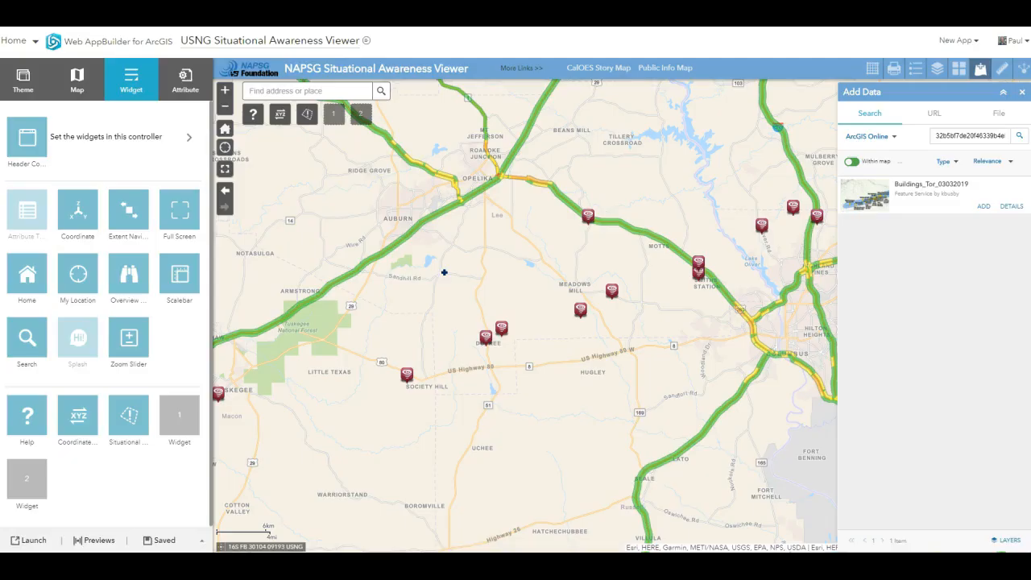
pyautogui.click(145, 417)
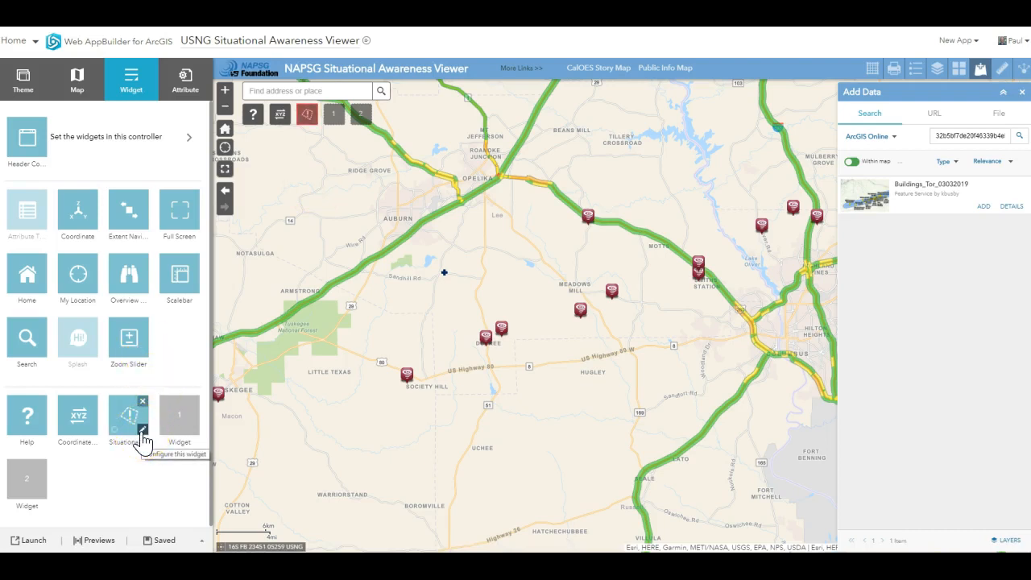
# Edit the Situational Awareness widget, delete the extra FEMA photos tab, and save its eight analysis layers
pyautogui.click(142, 430)
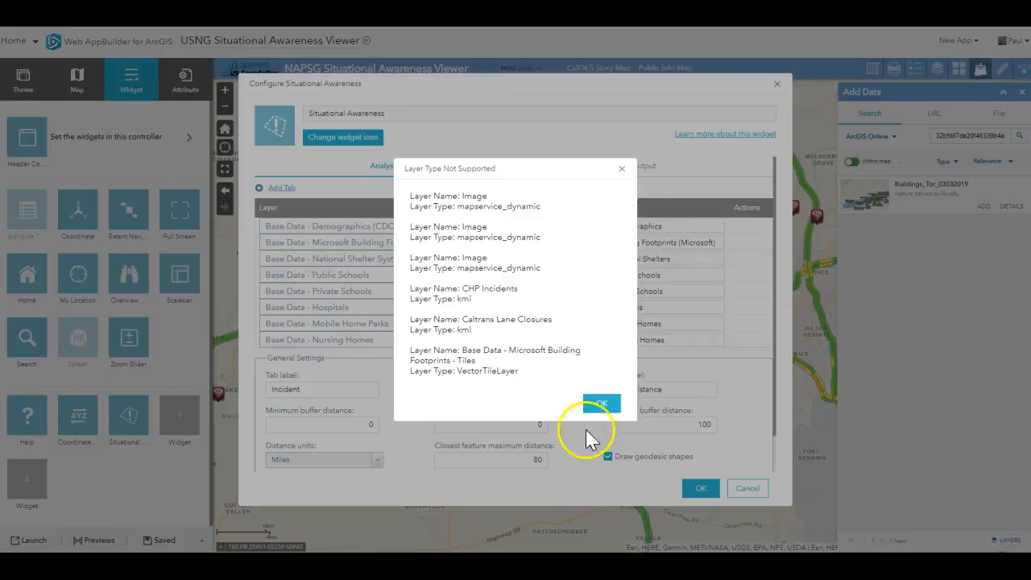
pyautogui.click(601, 403)
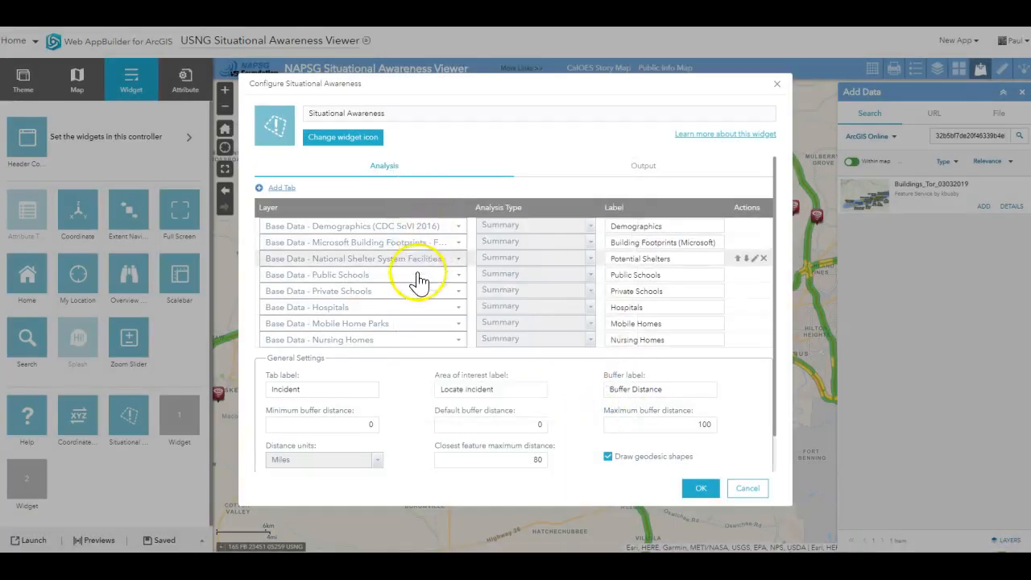
pyautogui.click(283, 187)
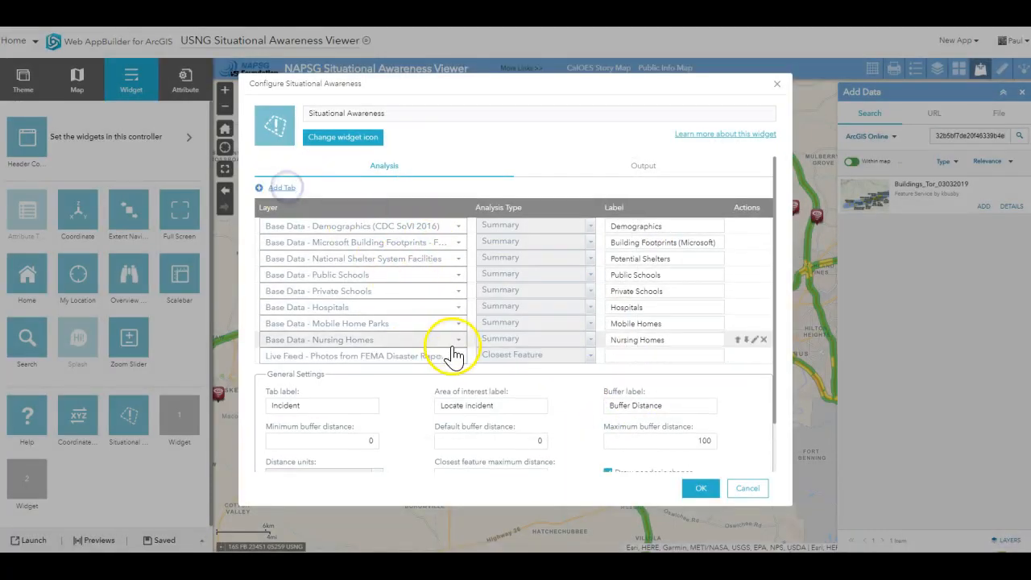
pyautogui.click(453, 356)
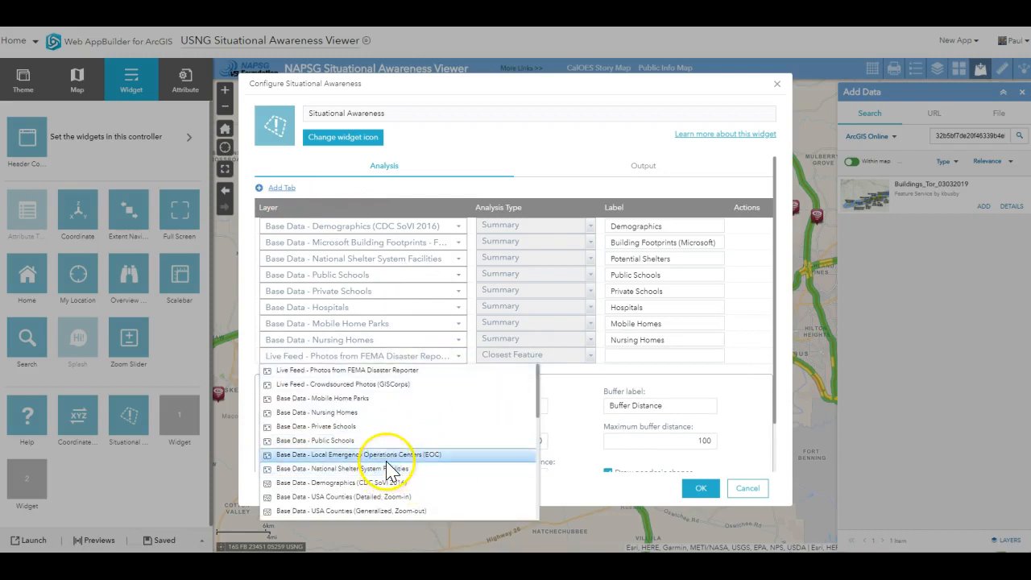
pyautogui.click(575, 450)
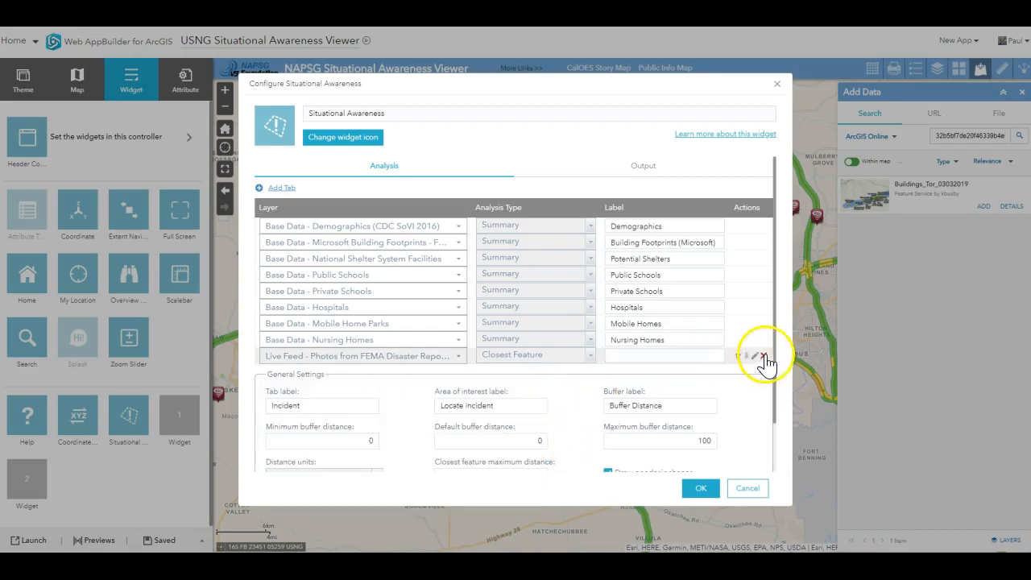
pyautogui.click(763, 356)
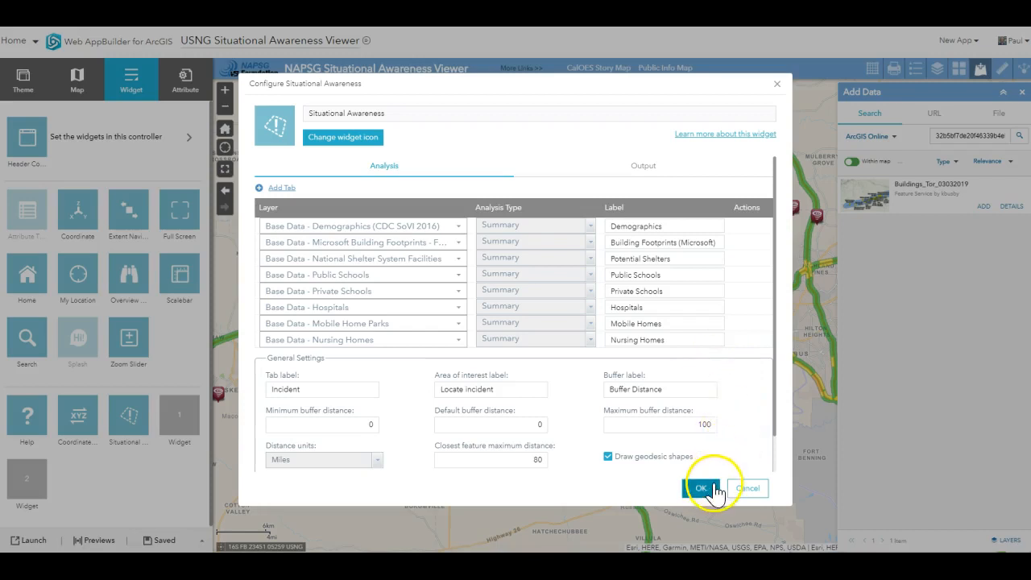
pyautogui.click(701, 489)
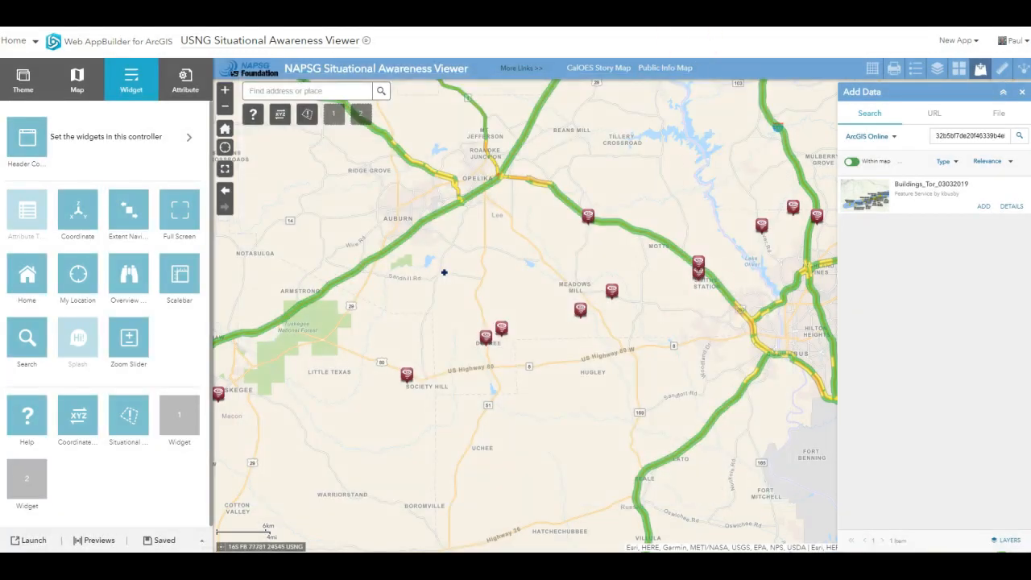